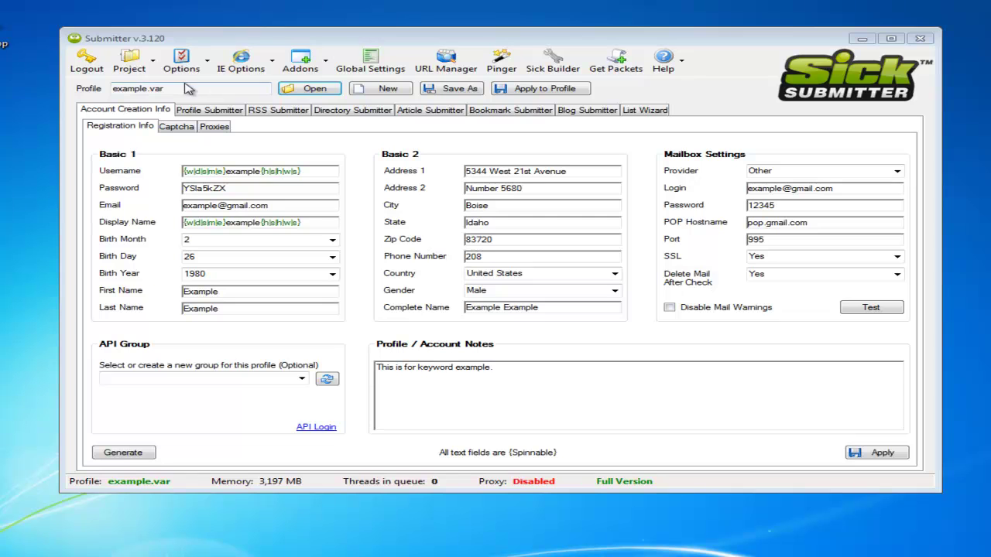
- Open the saved profile example.var
left_click(309, 92)
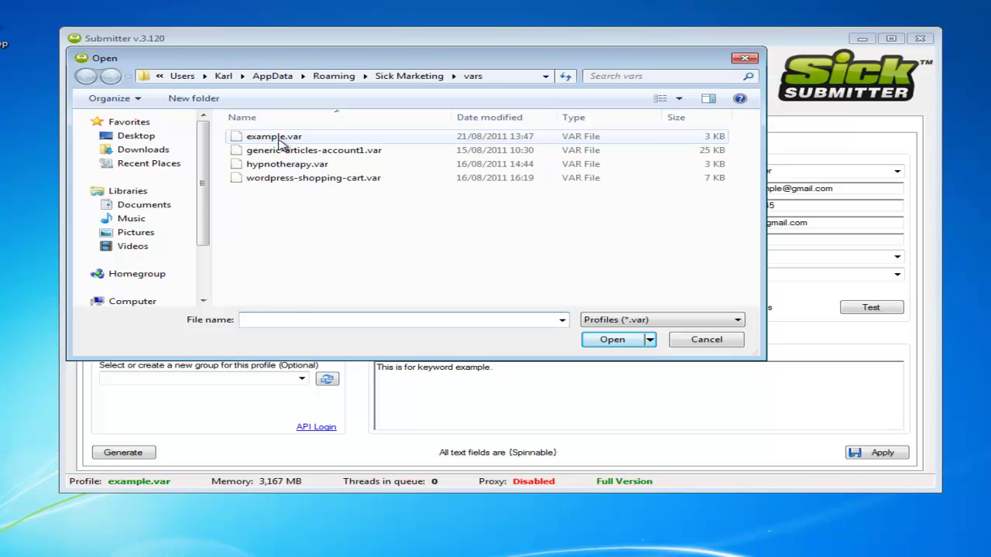
left_click(279, 141)
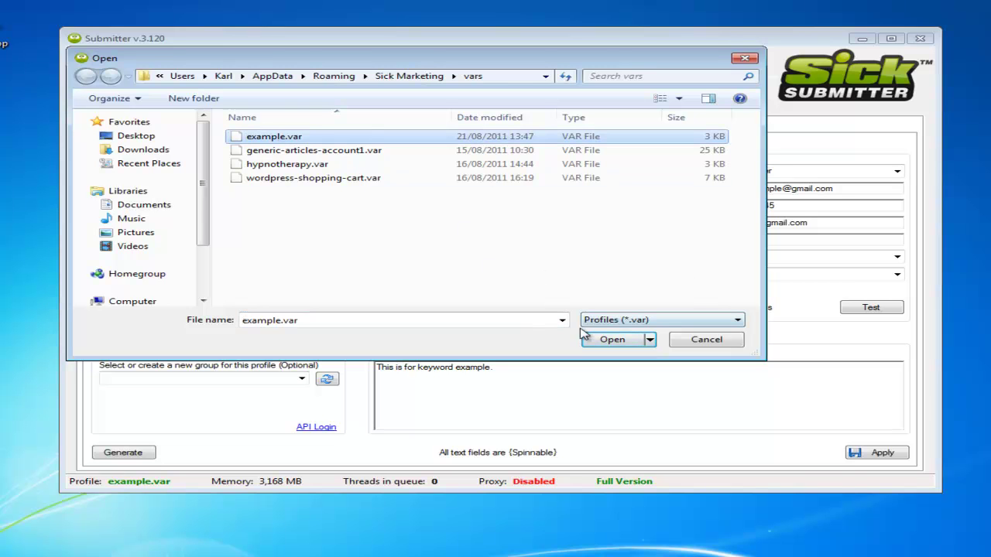
left_click(605, 345)
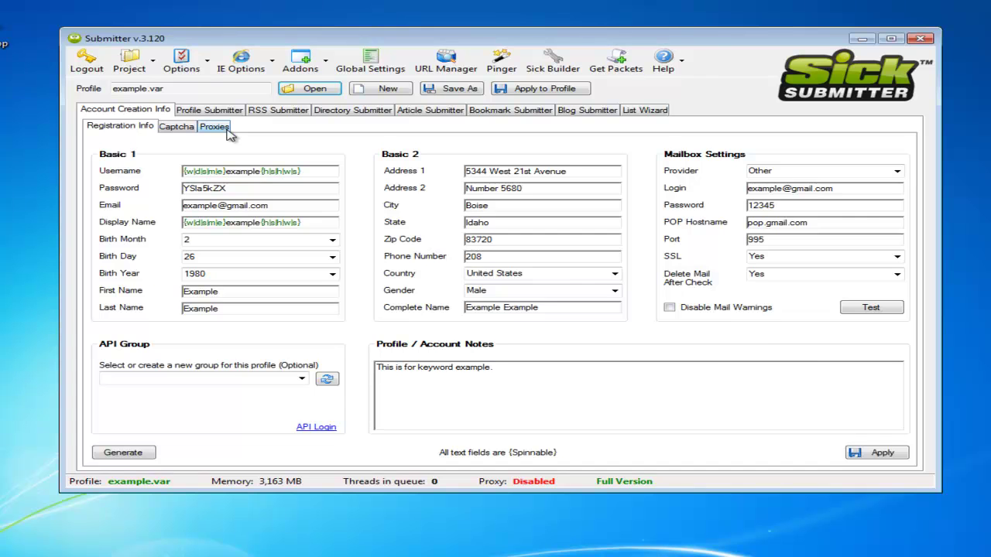
- Review the profile's proxy settings, including the Use Proxies options, and return to the registration info
left_click(223, 130)
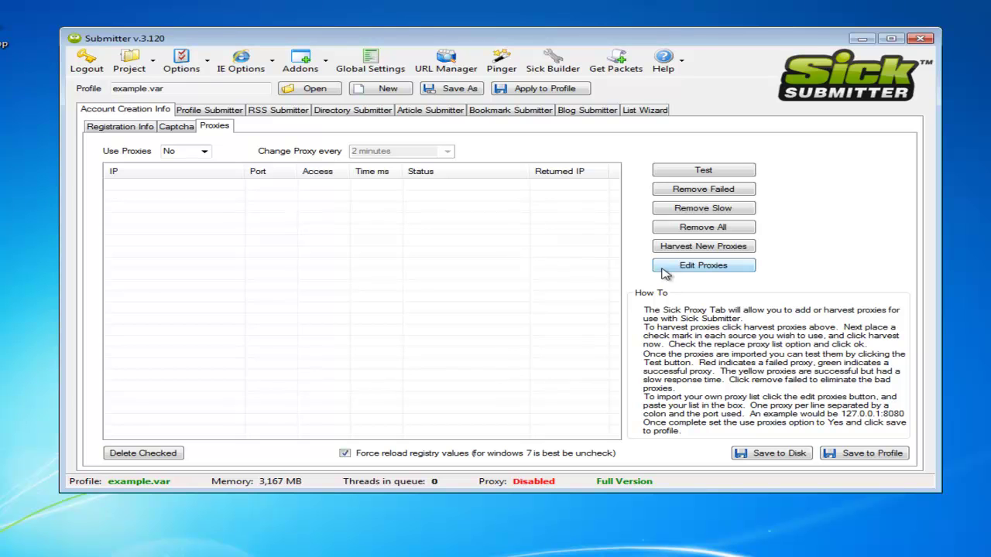
left_click(204, 151)
left_click(205, 151)
left_click(130, 128)
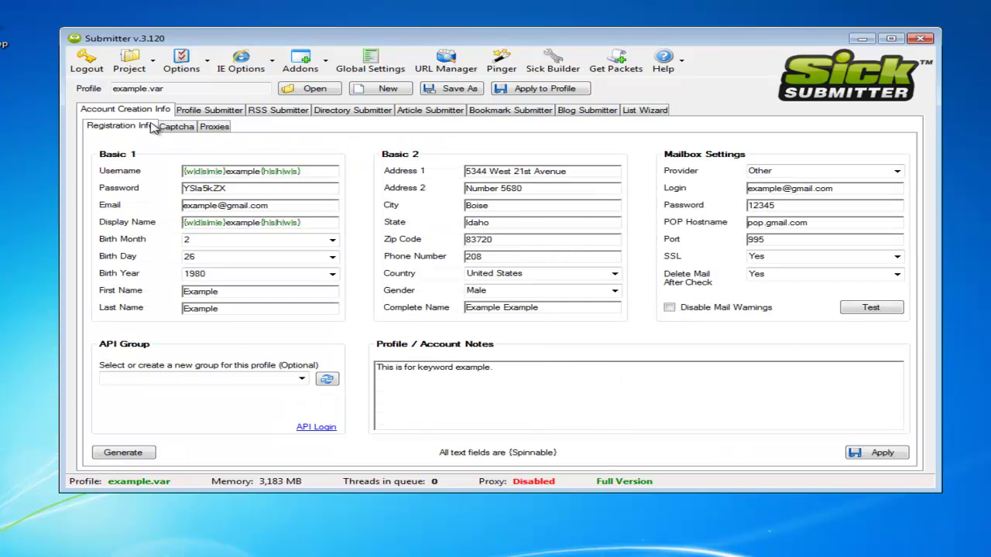
- Enter "This is an example of how to setup profiles." as the personal motto in the Profile Submitter's post content
left_click(217, 112)
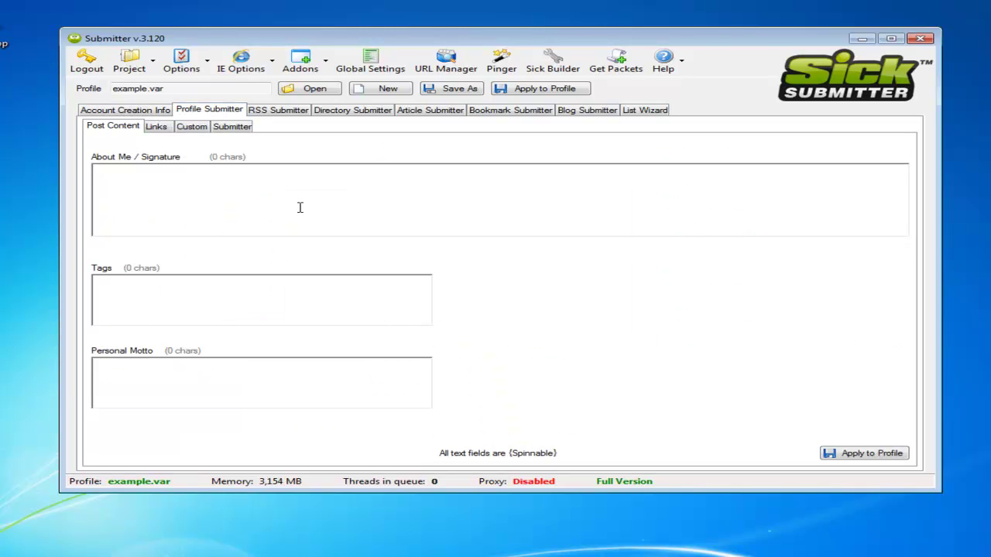
left_click(255, 198)
left_click(182, 383)
type("This is an example of how to setup profiles.")
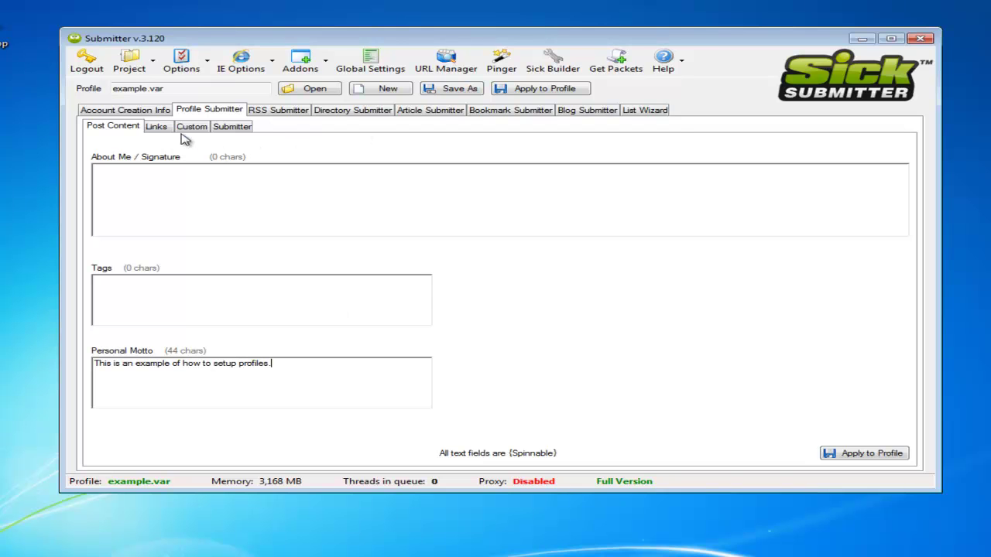
left_click(157, 127)
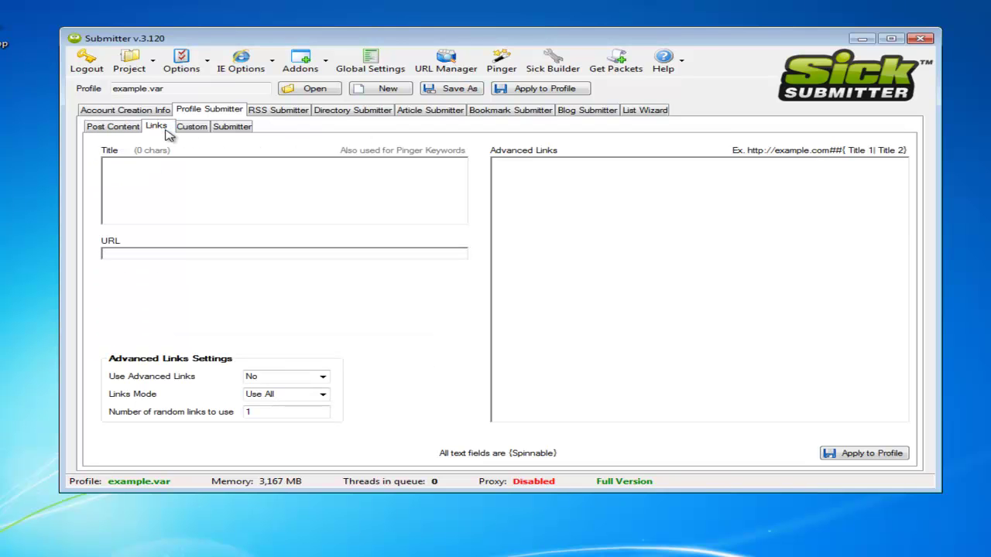
left_click(298, 161)
type("e")
type("xamp")
type("http://")
type("www.exam")
type("ple.com/")
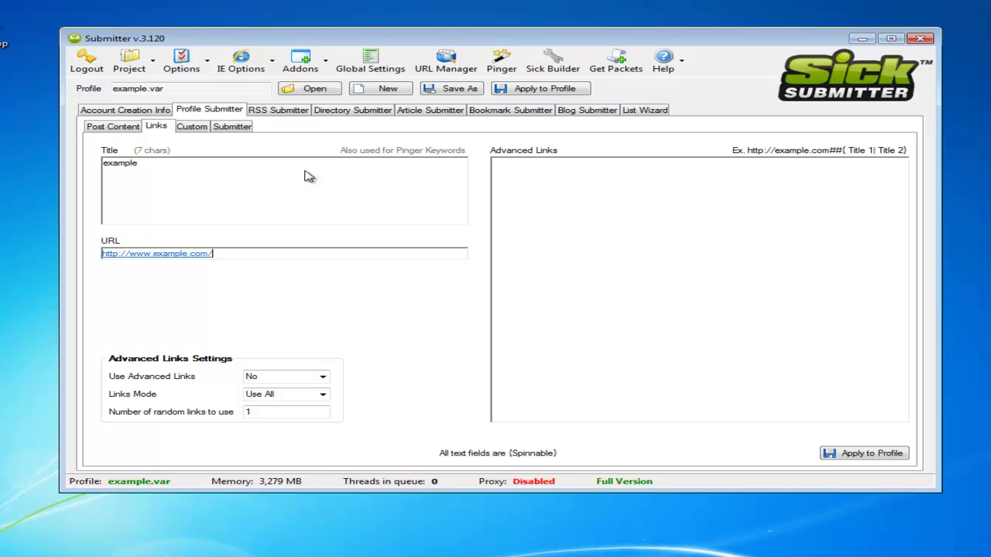
type("example-buy-now")
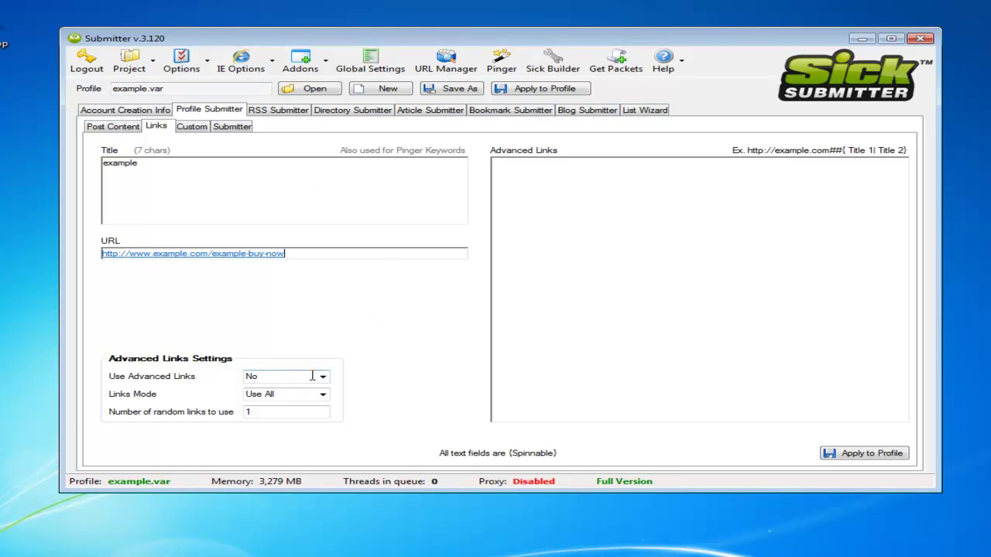
left_click(870, 456)
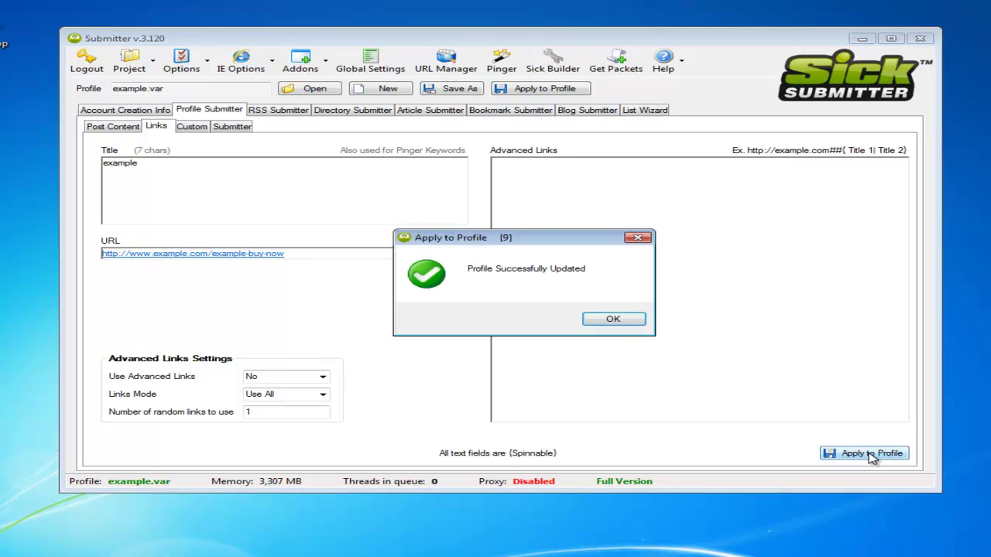
left_click(623, 318)
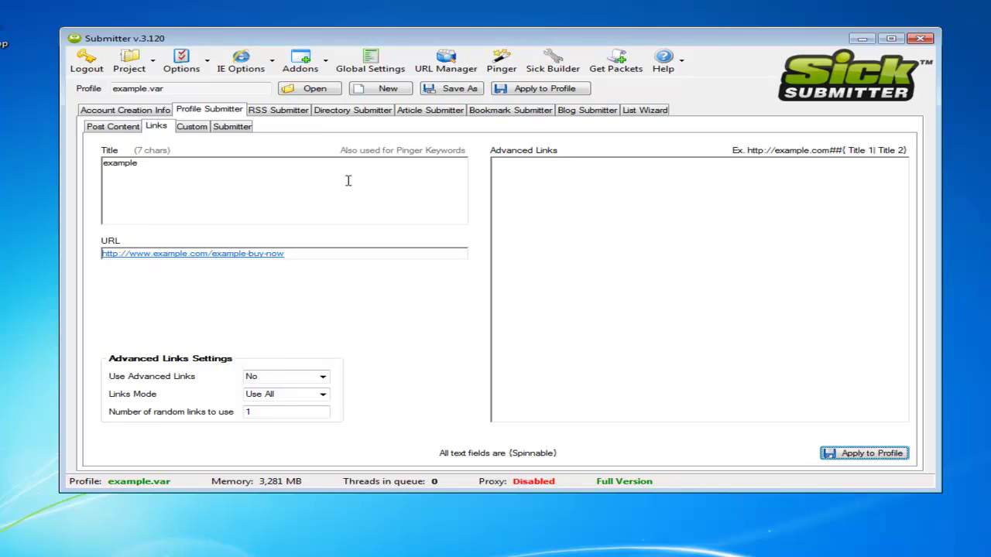
- Load the August2011.sic site list into the Profile Submitter
left_click(197, 128)
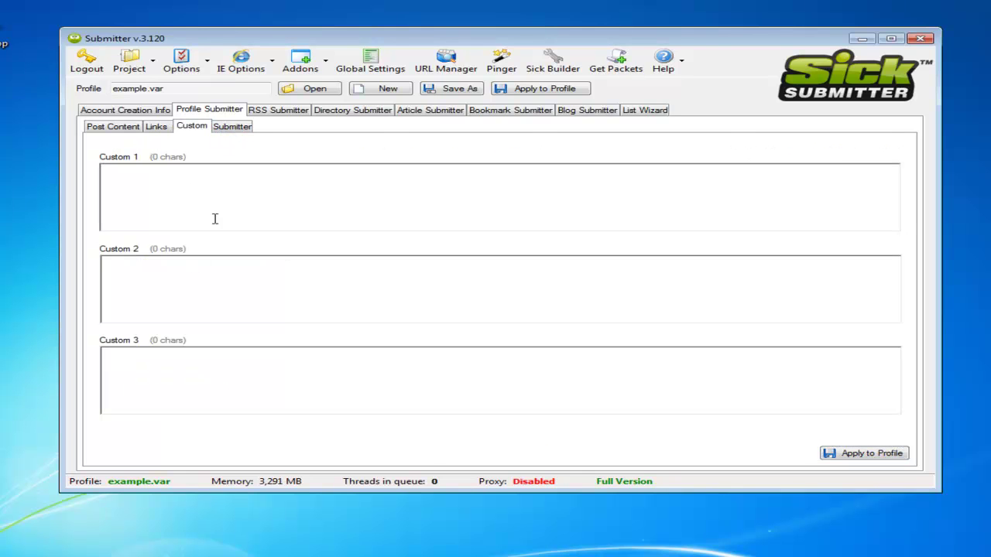
left_click(236, 127)
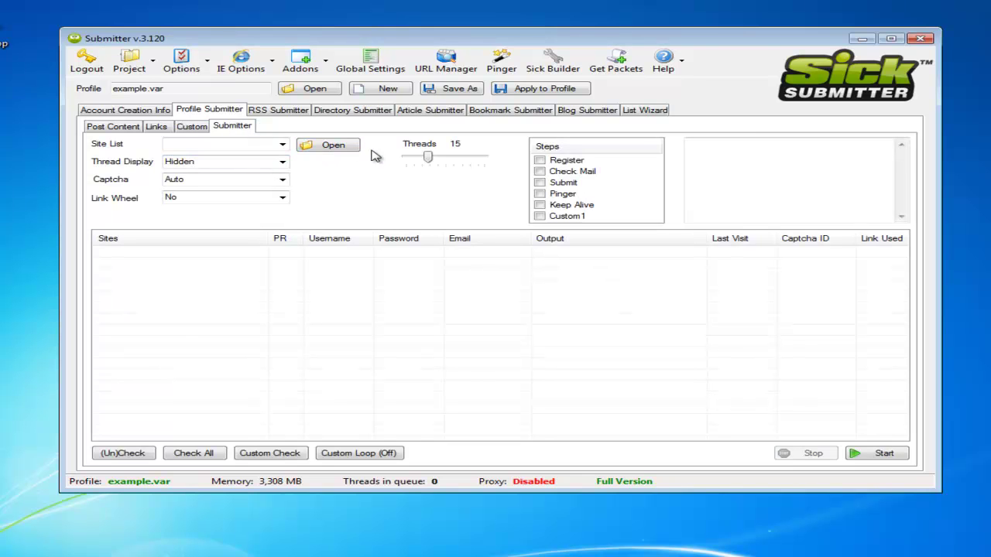
left_click(328, 148)
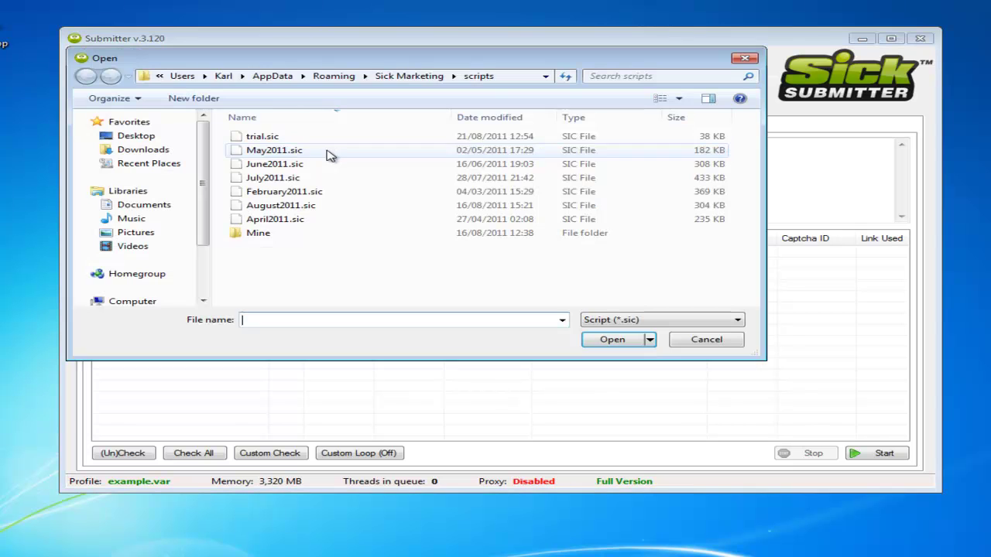
double_click(301, 207)
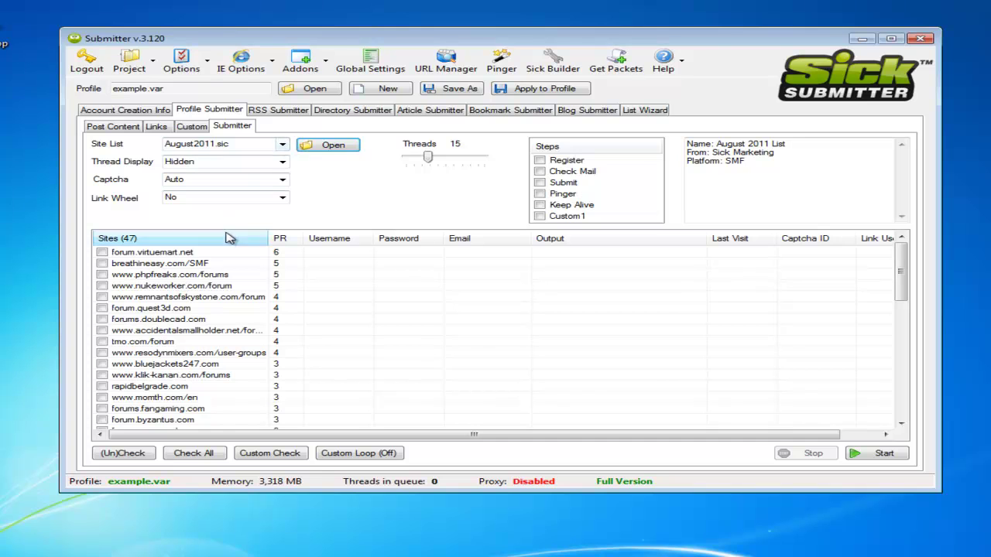
- Check all sites in the loaded list and set the thread count to 1
left_click(141, 253)
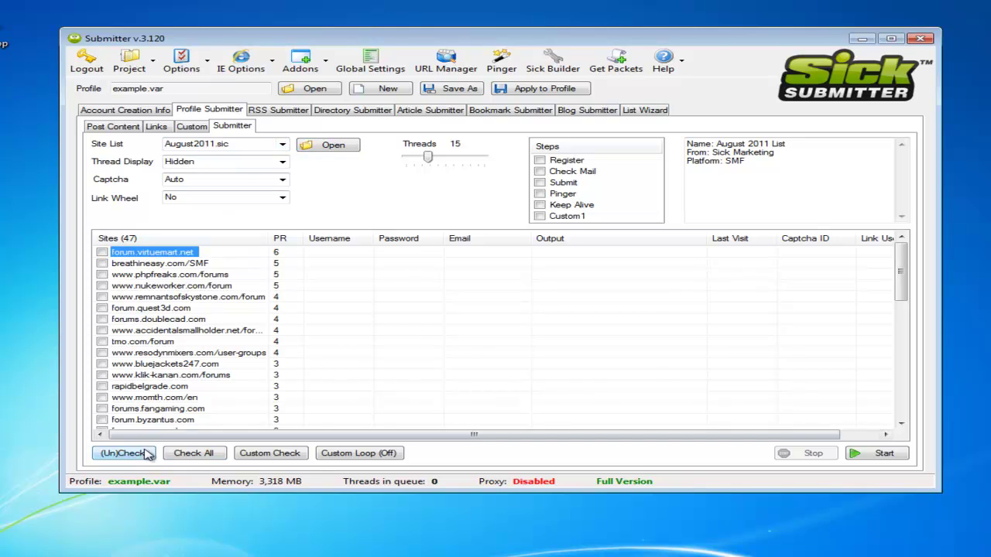
left_click(191, 455)
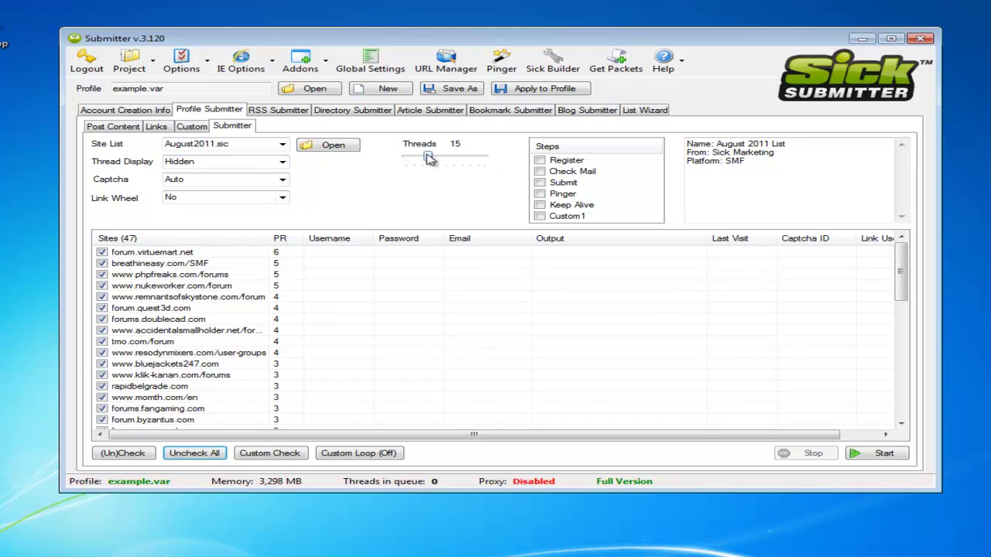
left_click_drag(427, 157, 400, 158)
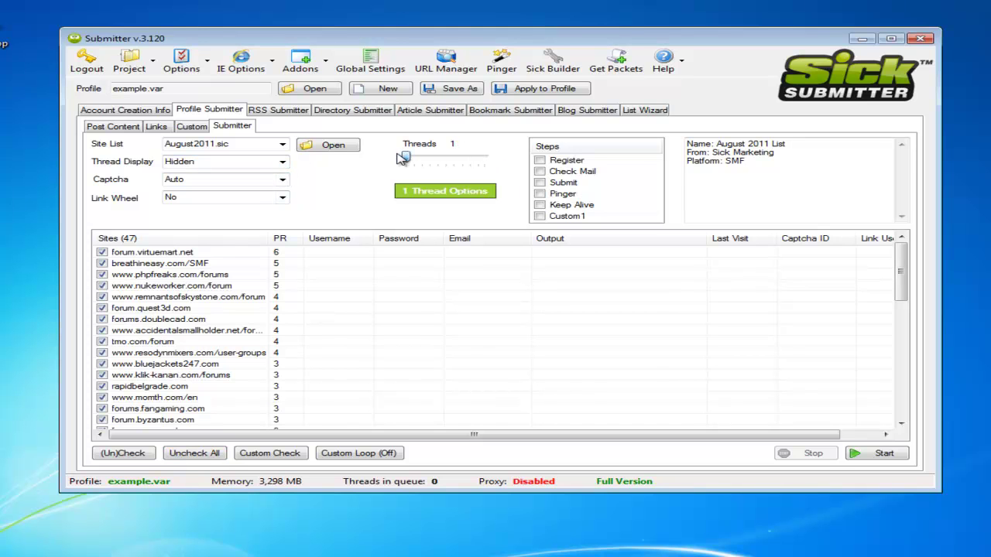
left_click(284, 165)
left_click(284, 166)
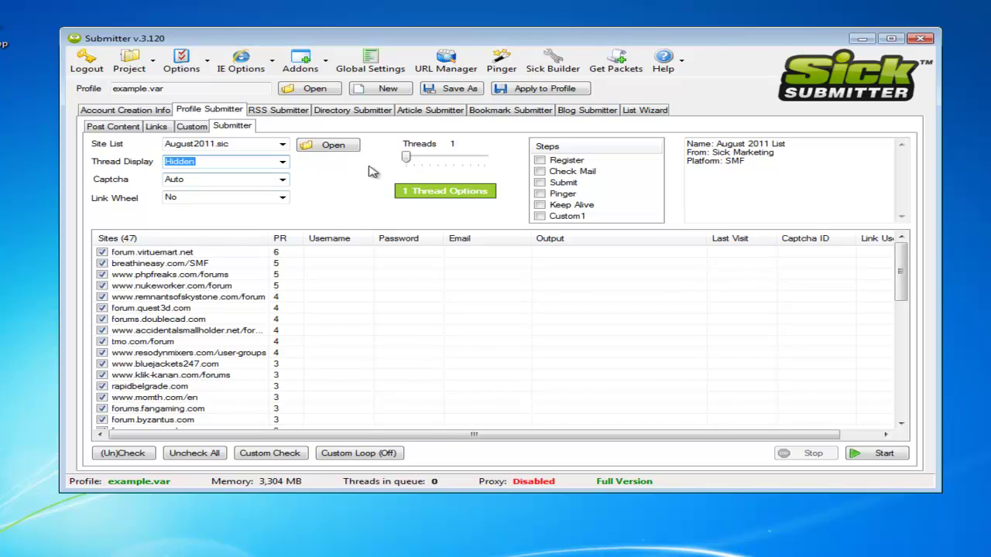
- Set the thread count to 5 and enable the Register and Check Mail steps
left_click_drag(406, 157, 416, 161)
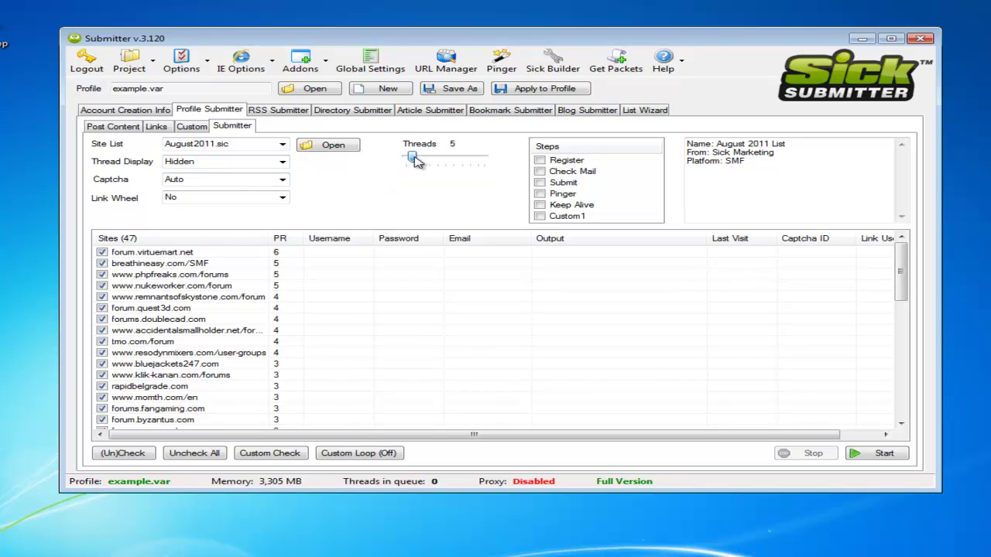
left_click(540, 161)
left_click(541, 171)
- Uncheck all sites and check only forum.virtuemart.net and breathineasy.com/SMF
left_click_drag(314, 274, 69, 486)
right_click(179, 356)
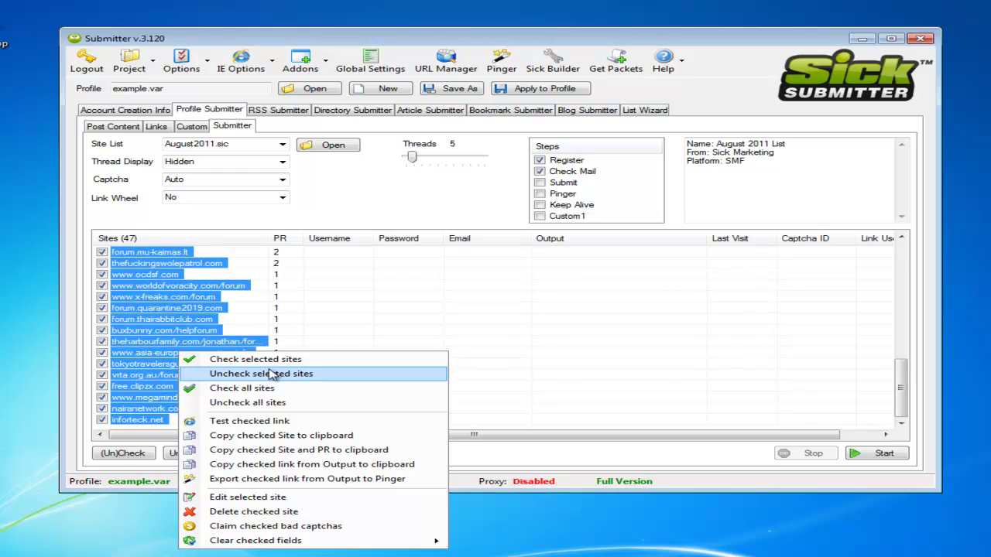
left_click(268, 404)
scroll(264, 386, "up", 10)
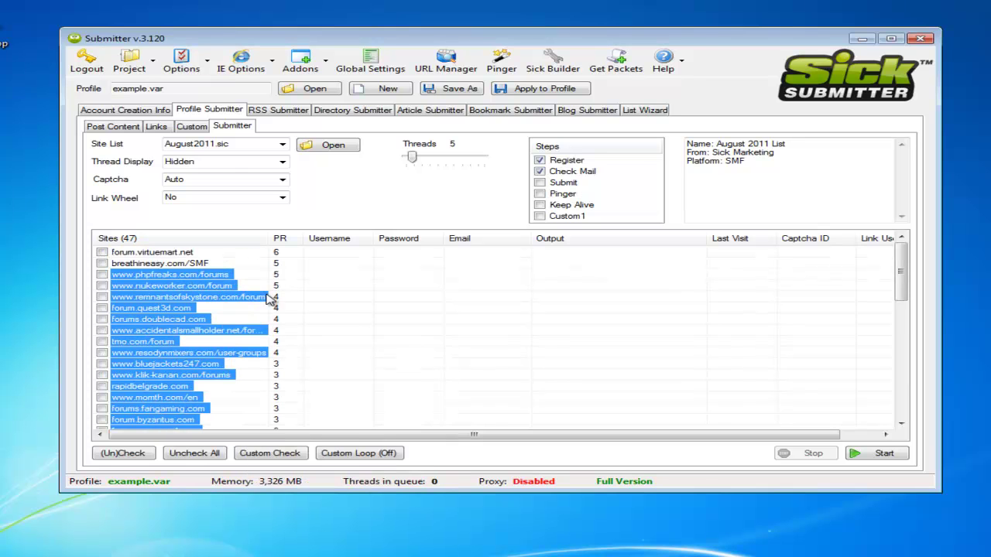
left_click(101, 252)
left_click(102, 263)
- Run the submission for the checked sites, dismissing the mail timer pause and the completion message
left_click(883, 453)
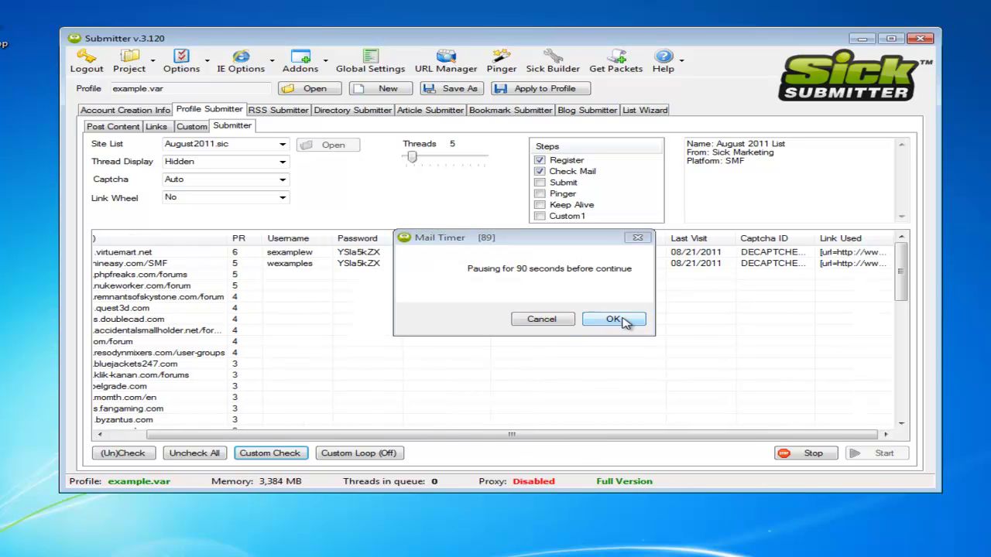
left_click(637, 237)
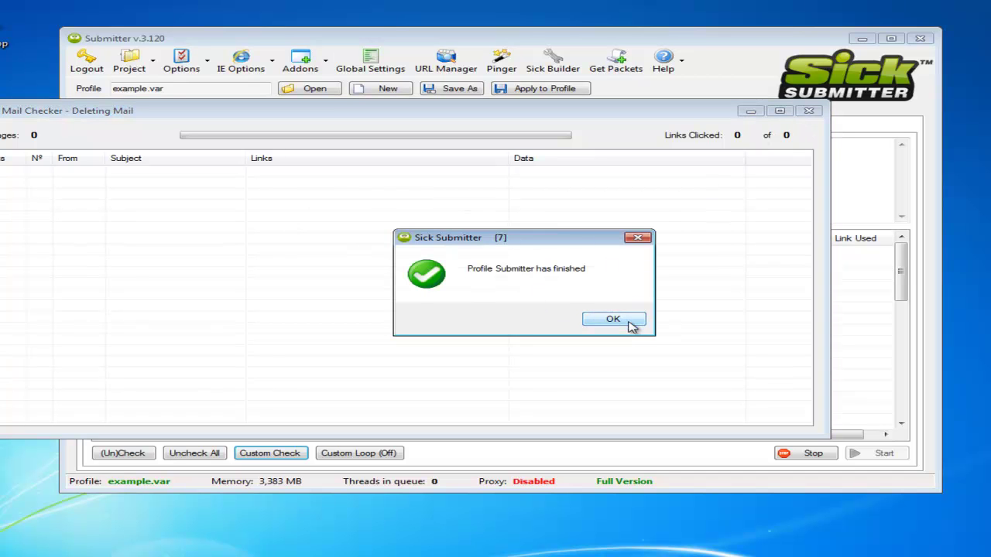
left_click(624, 321)
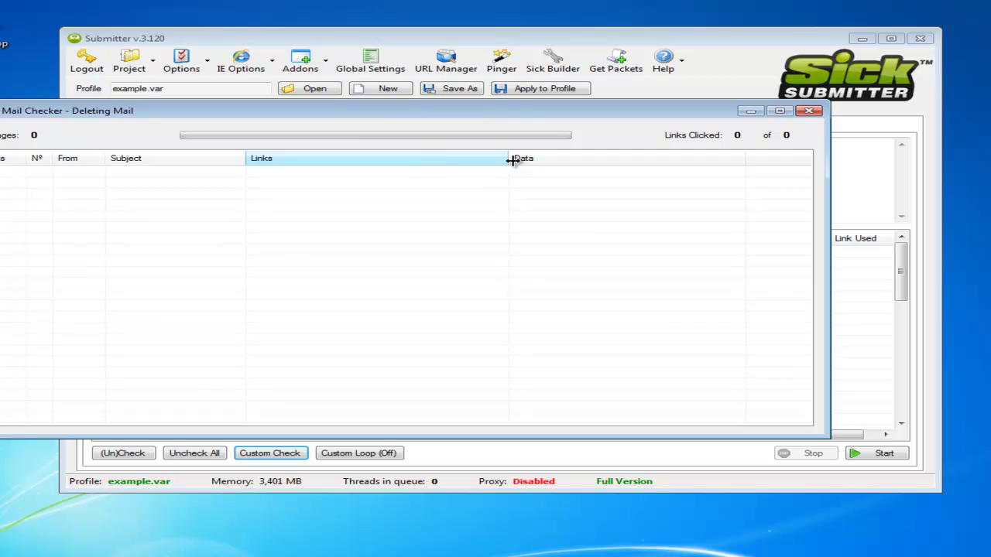
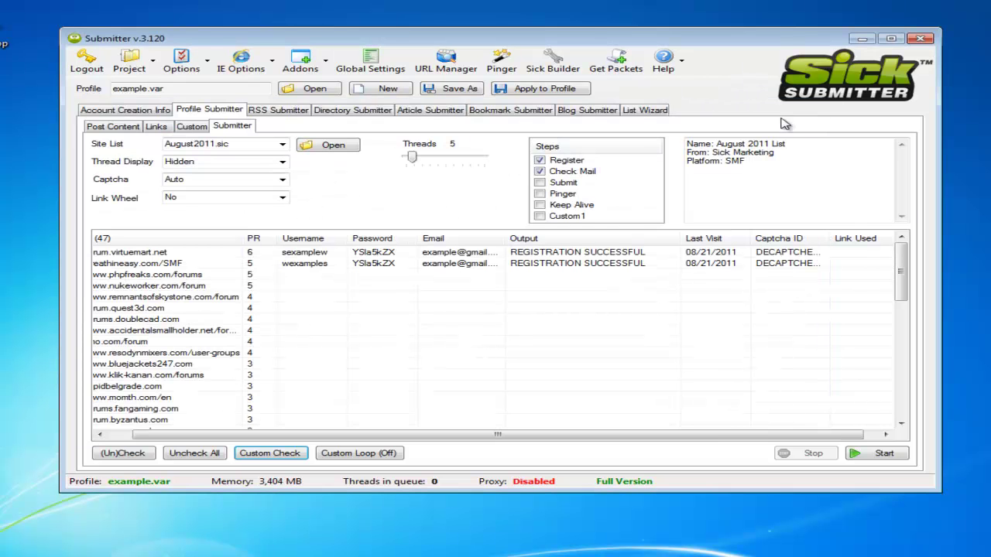
- Examine the submission results across all columns of the site list, widening the Captcha ID column
scroll(820, 432, "right", 1)
left_click_drag(820, 429, 772, 367)
left_click_drag(809, 241, 888, 240)
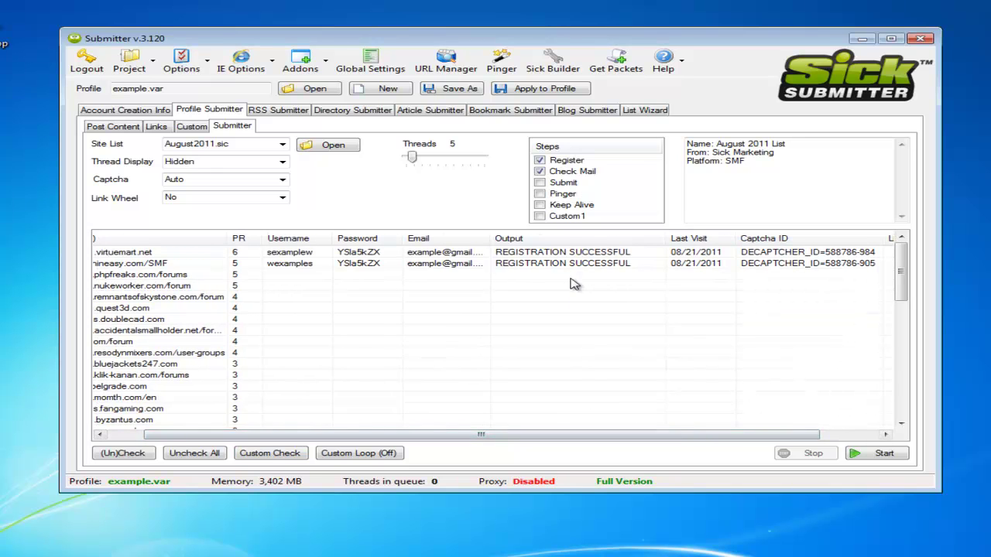
left_click_drag(532, 434, 591, 434)
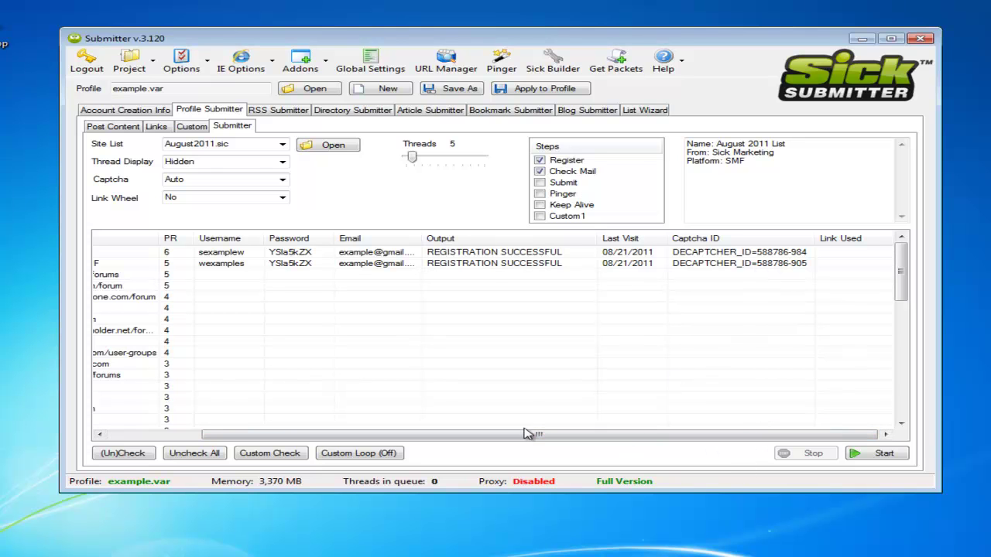
left_click_drag(535, 435, 168, 428)
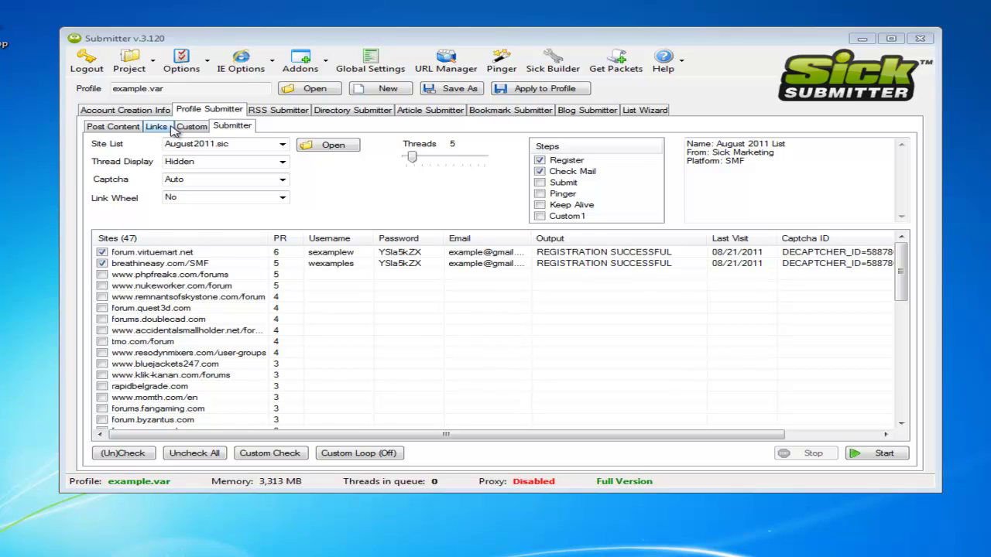
- Clear the title and URL from the profile's link settings
left_click(169, 130)
double_click(132, 164)
key("BackSpace")
left_click(365, 256)
key("ctrl+a")
key("BackSpace")
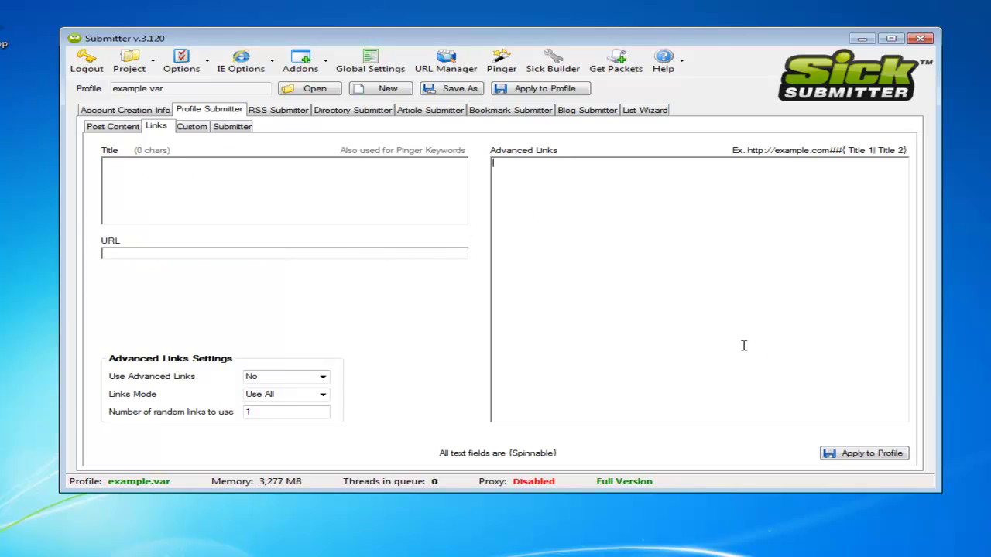
type("http://www.example.com/exampl")
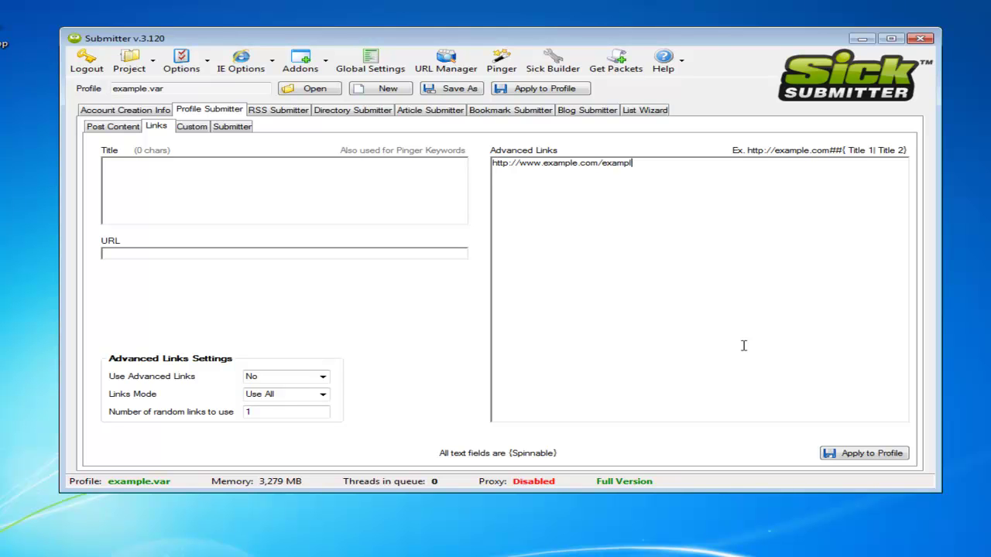
type("e-buynow{Example|Exam")
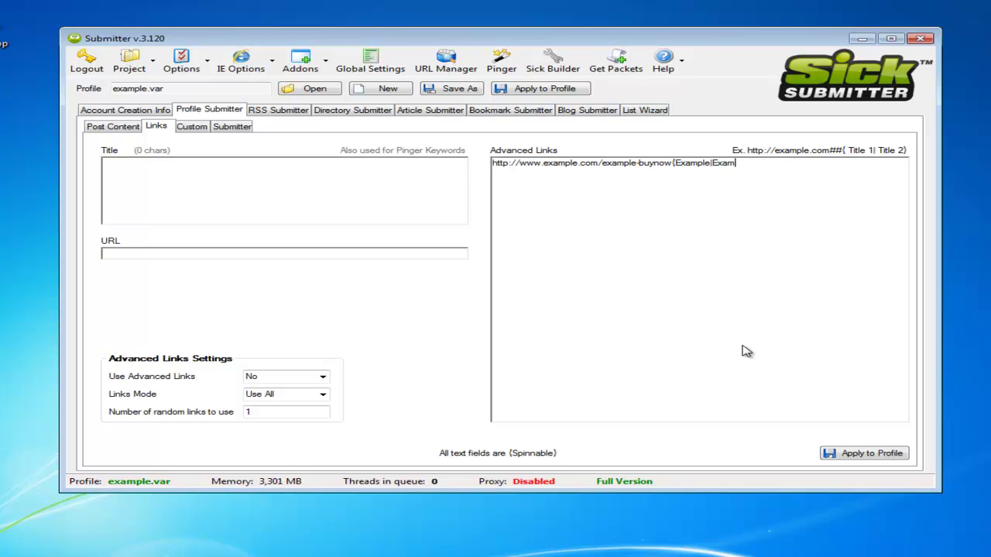
type("ple Buy Now}")
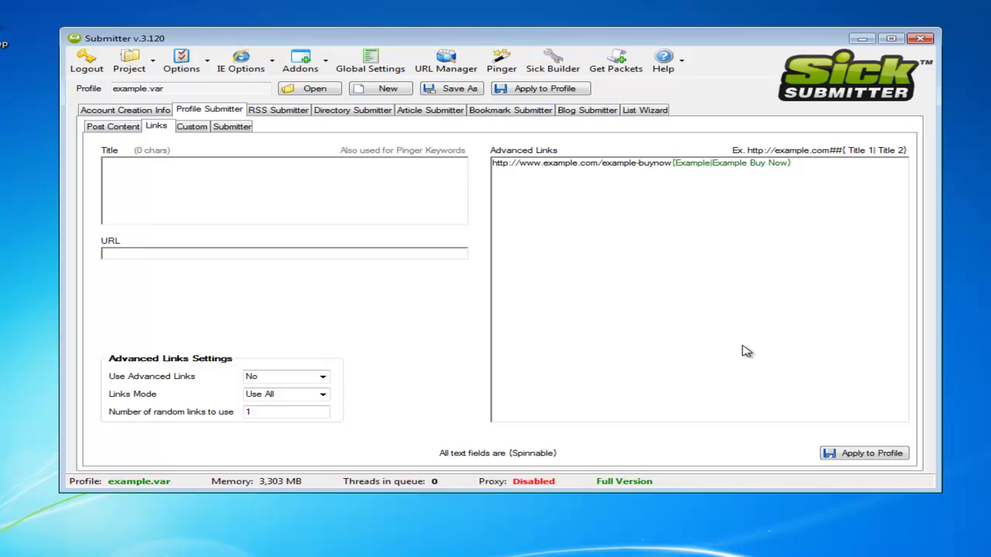
key("Return")
type("http://www.exam")
key("BackSpace")
key("BackSpace")
key("BackSpace")
key("BackSpace")
type(".example.com/")
type("exc")
type("mple-sellnow")
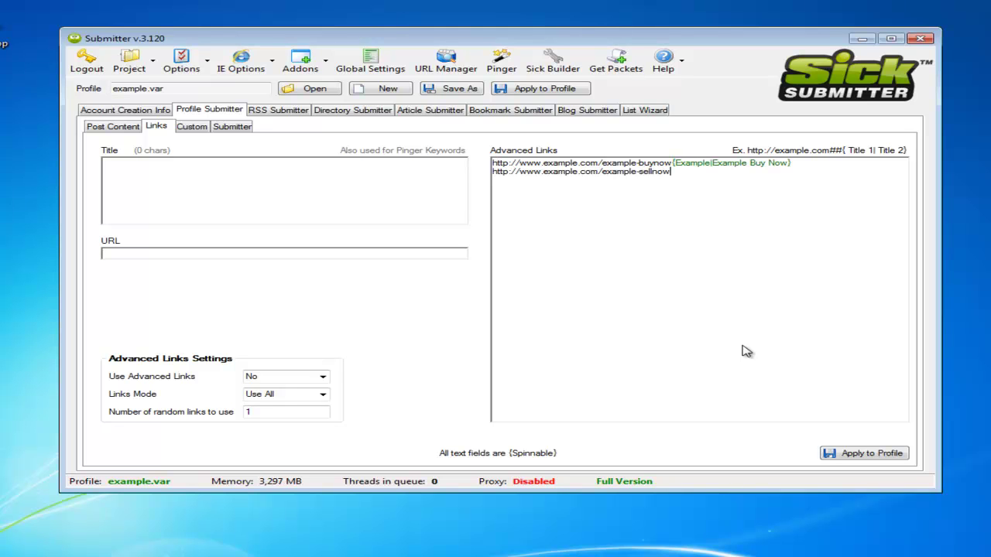
type("{Exam")
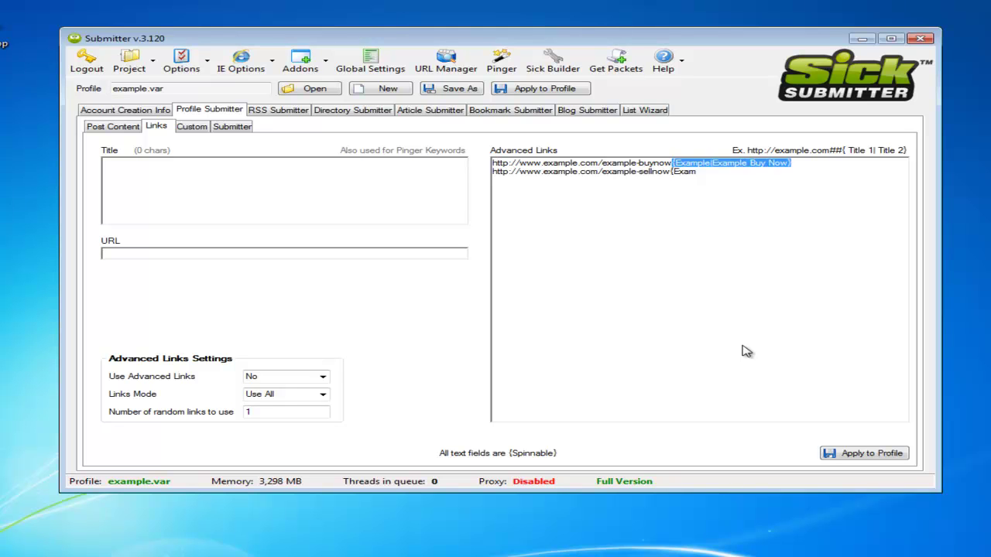
type("ple|Example Sell Now}")
key("Return")
type("http")
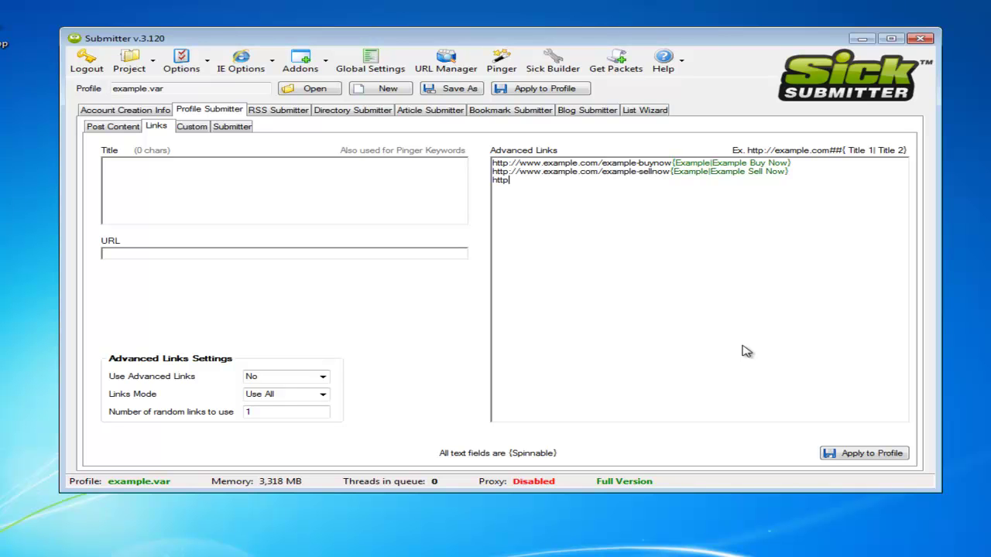
type("://www.example.com/exa")
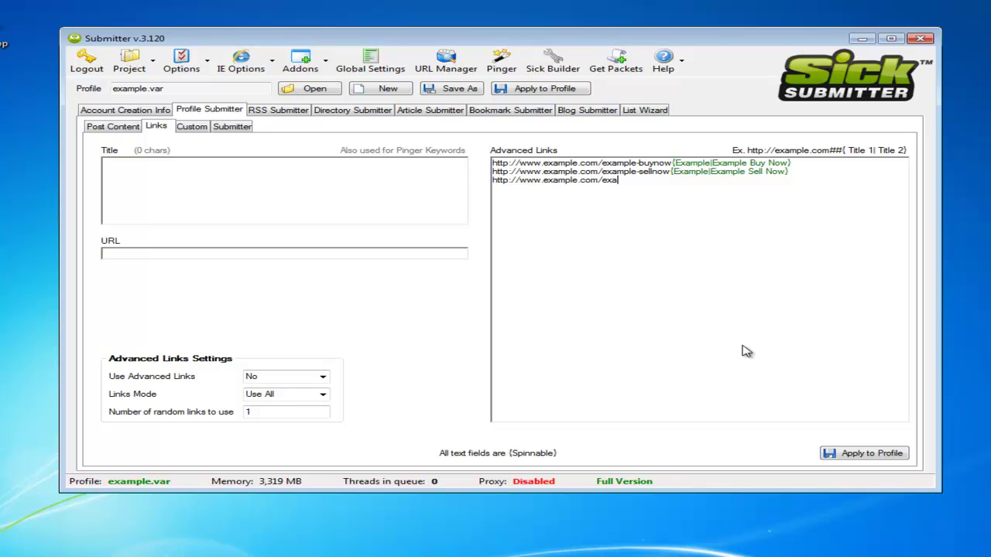
type("mple-tradernow")
key("BackSpace")
key("BackSpace")
key("BackSpace")
key("BackSpace")
type("now{Example|Example")
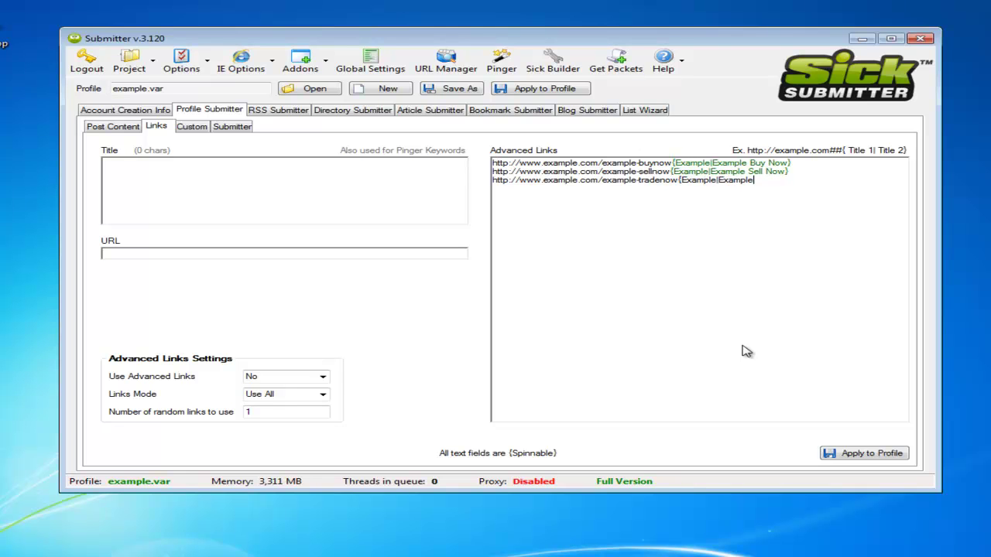
type(" Trade Now}")
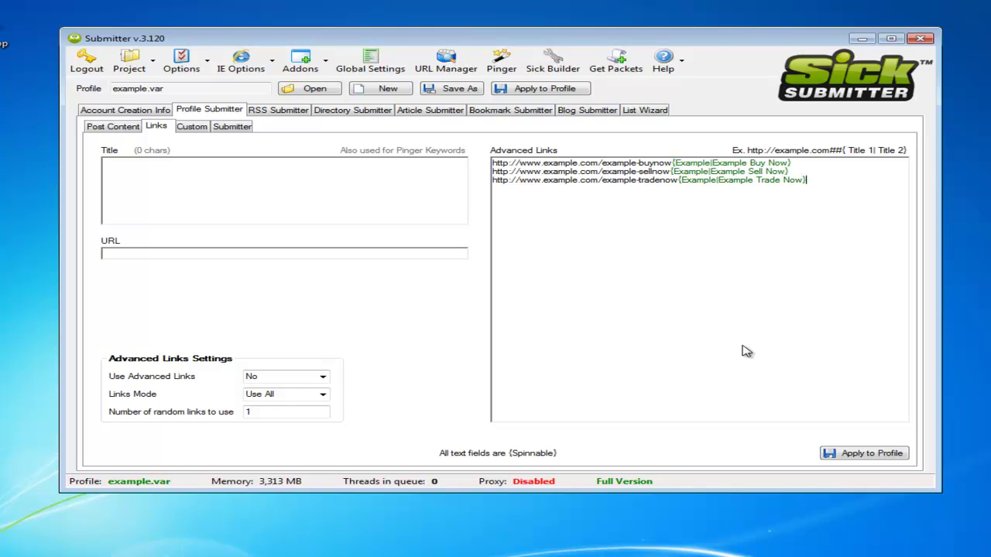
- Apply the three advanced links to the profile
left_click_drag(864, 181, 502, 152)
left_click(725, 171)
left_click_drag(831, 179, 554, 150)
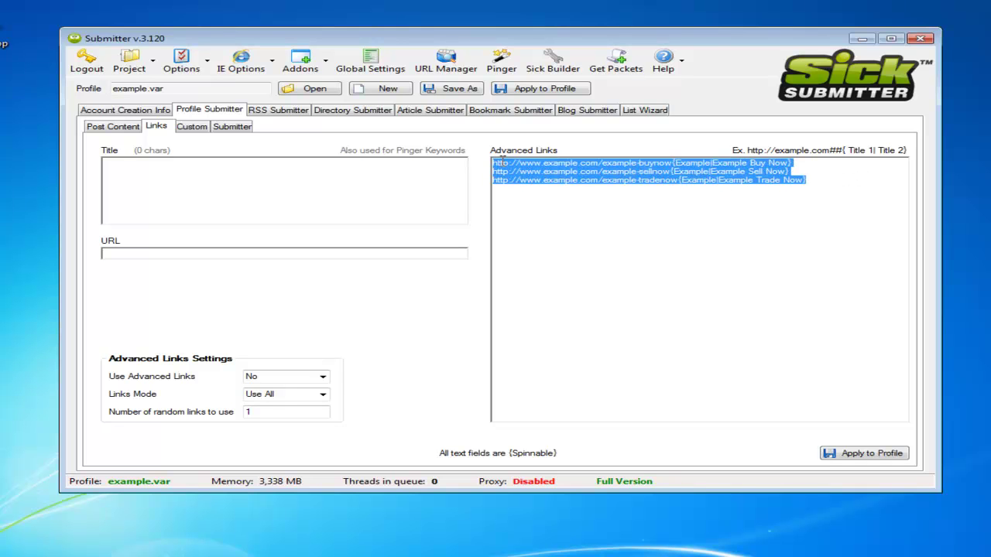
left_click(836, 178)
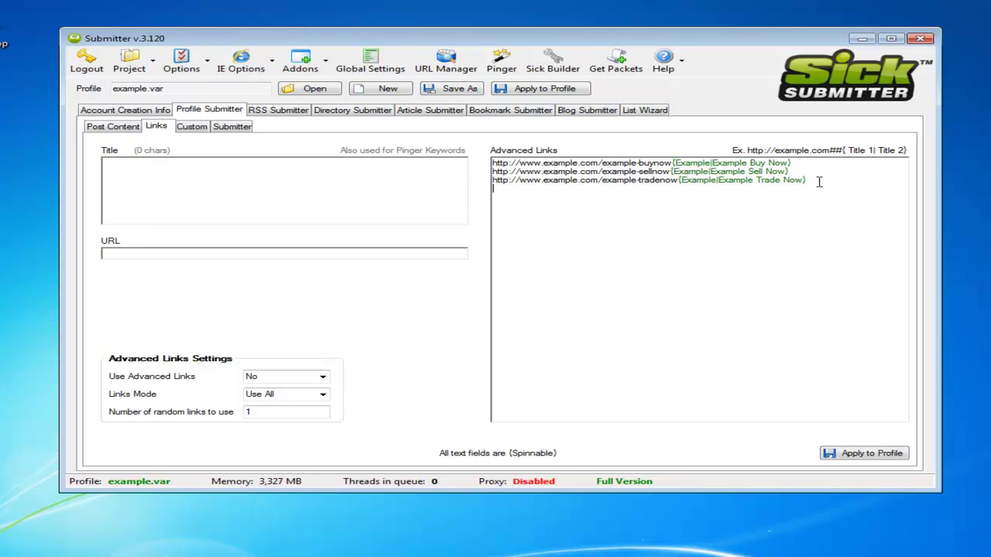
left_click(873, 455)
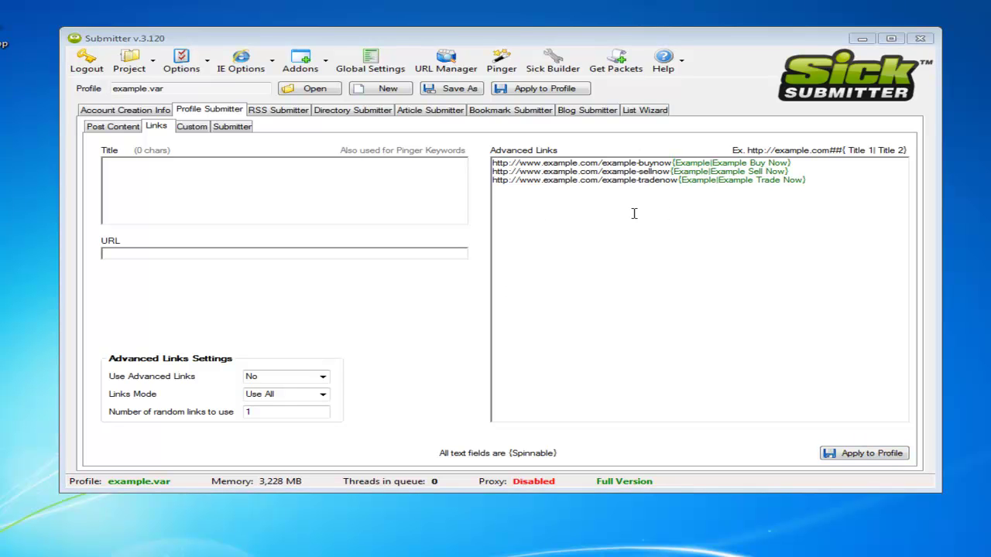
- Set Use Advanced Links to Yes and the links mode to Use All
left_click(322, 378)
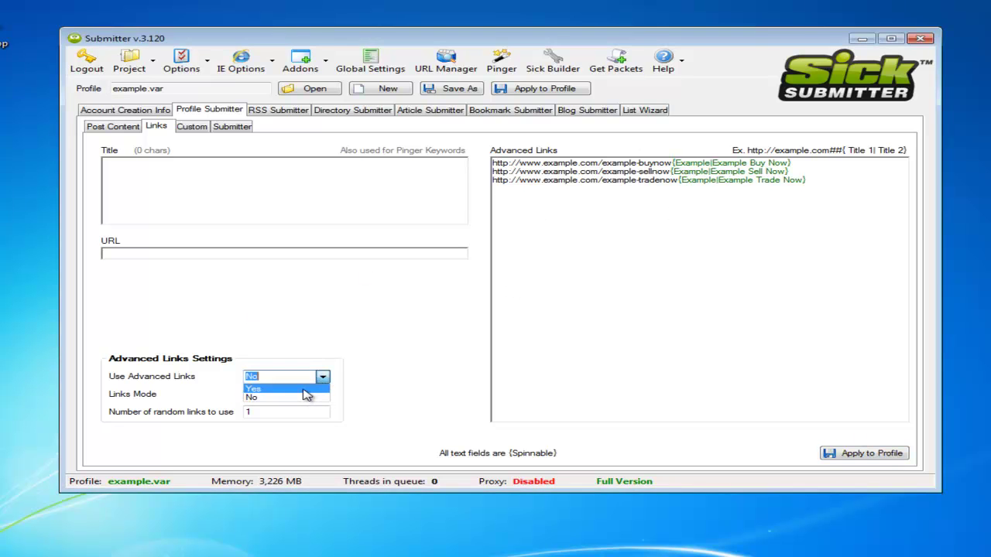
left_click(304, 389)
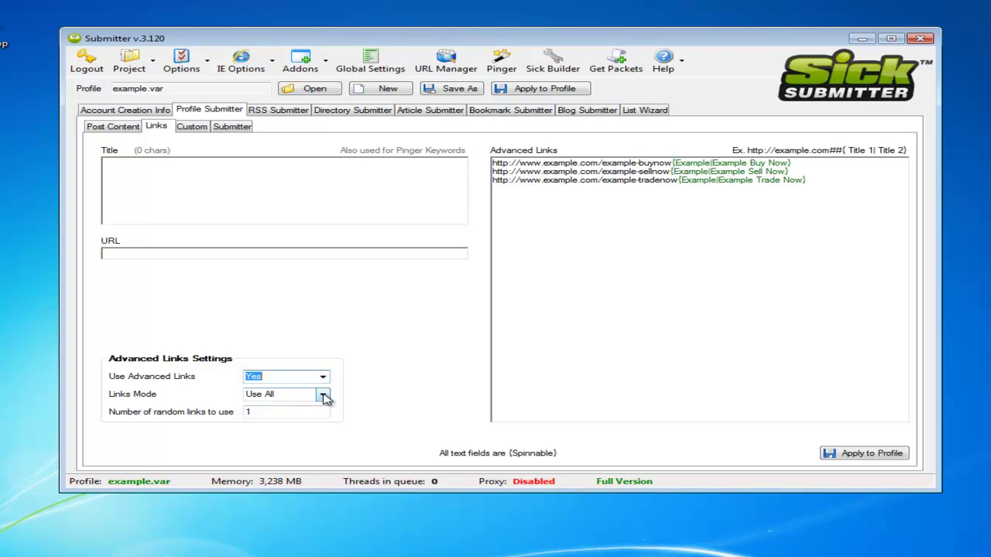
left_click(323, 395)
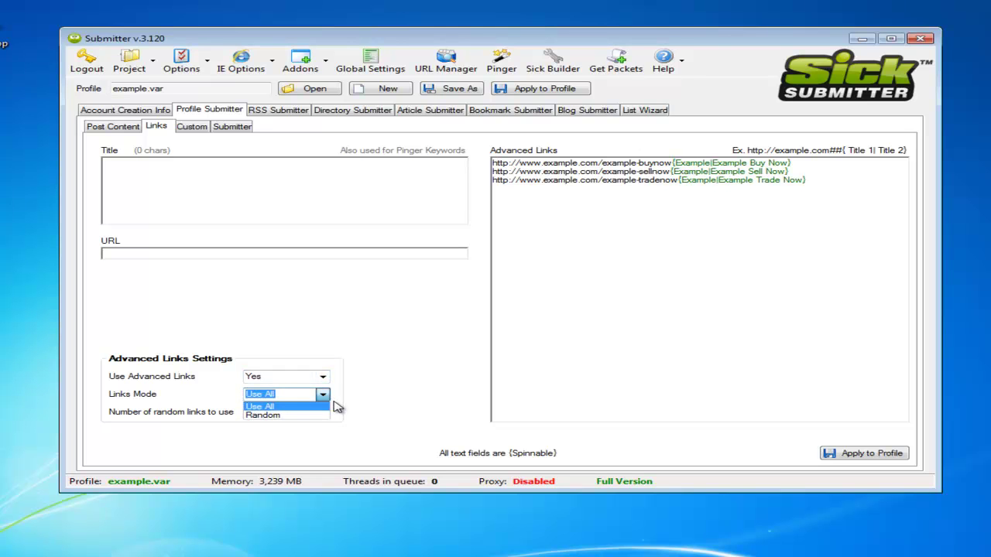
left_click(309, 407)
left_click(827, 192)
key("ctrl+a")
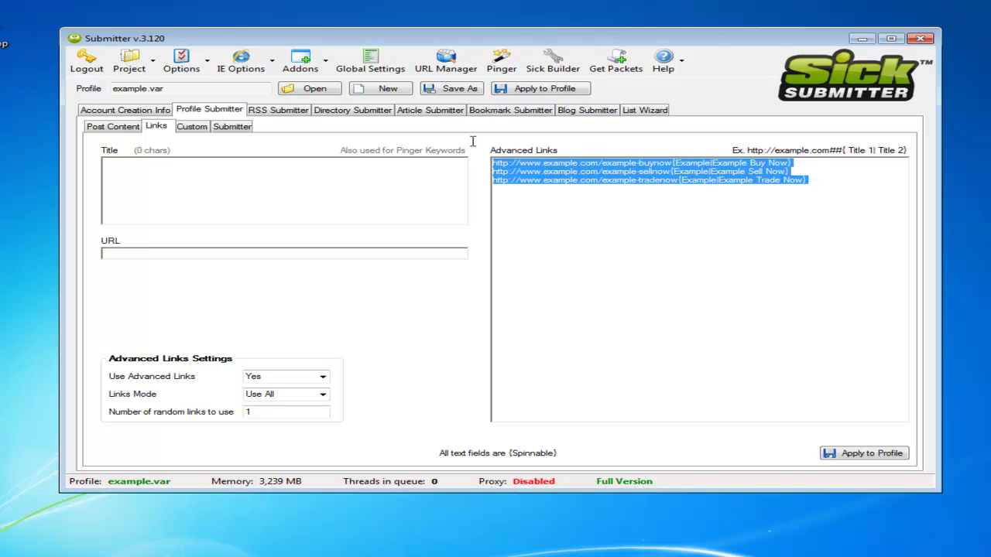
left_click(838, 184)
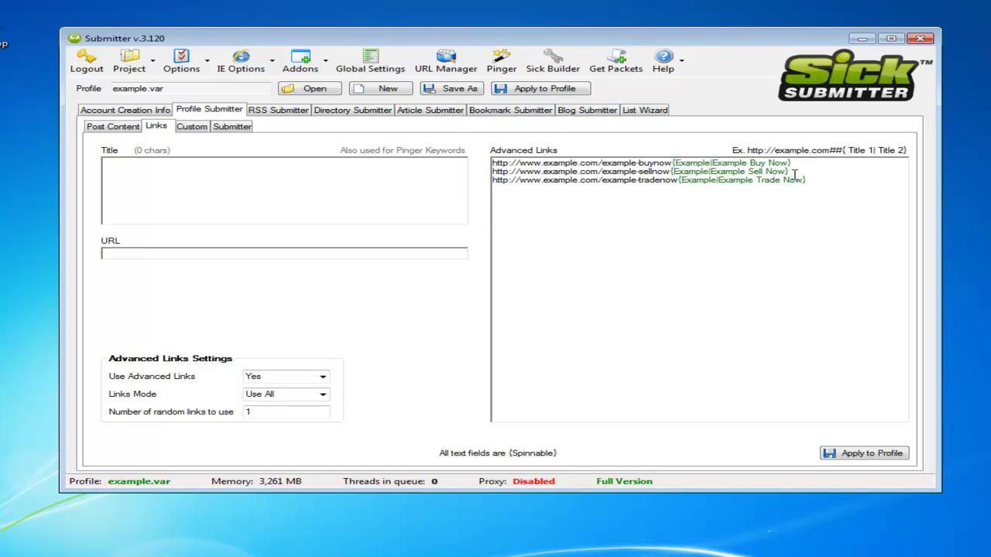
- Choose Use All again as the links mode and set the number of random links to use to 3
left_click(323, 395)
left_click(298, 408)
key("Tab")
type("3")
- Configure the submitter to run only the Submit step, turning off Register and Check Mail
left_click(240, 127)
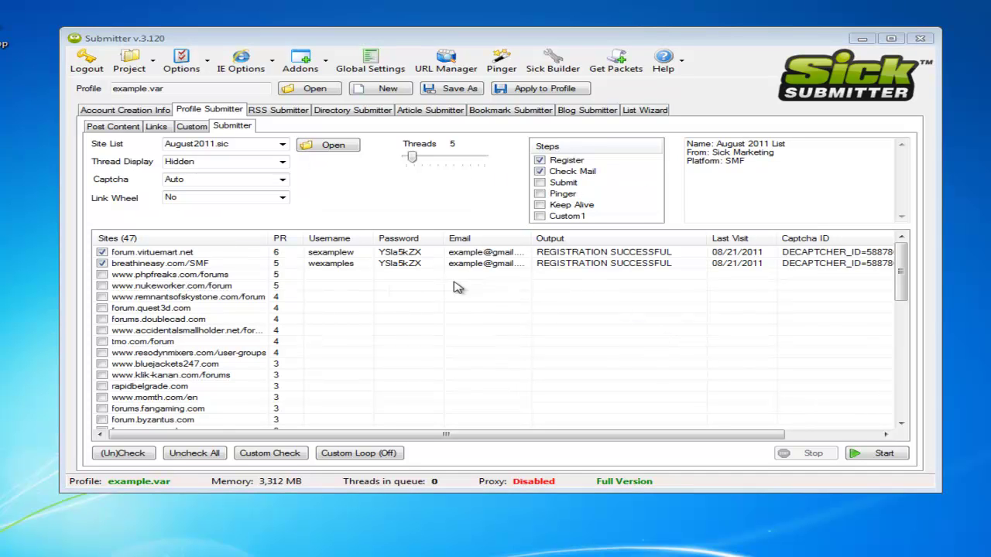
left_click(539, 171)
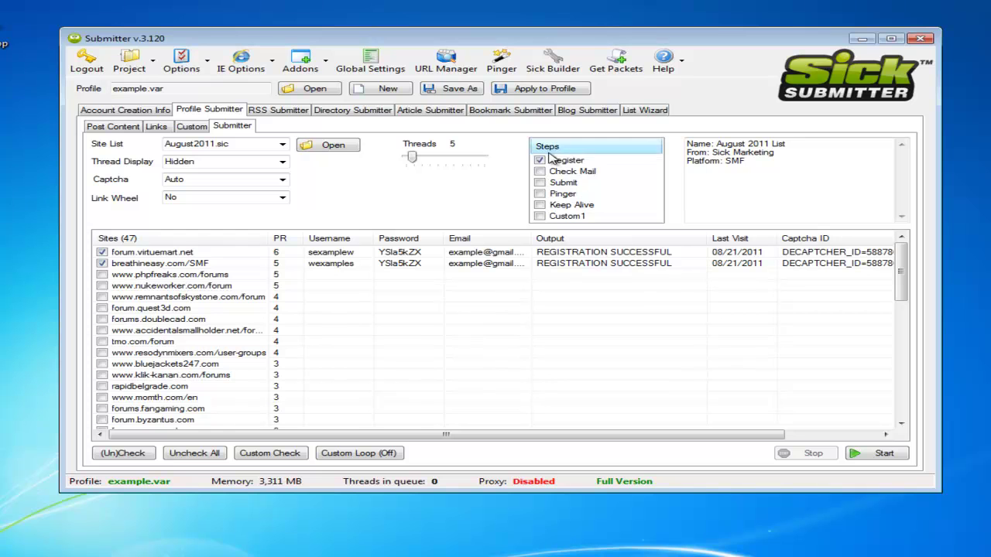
left_click(540, 159)
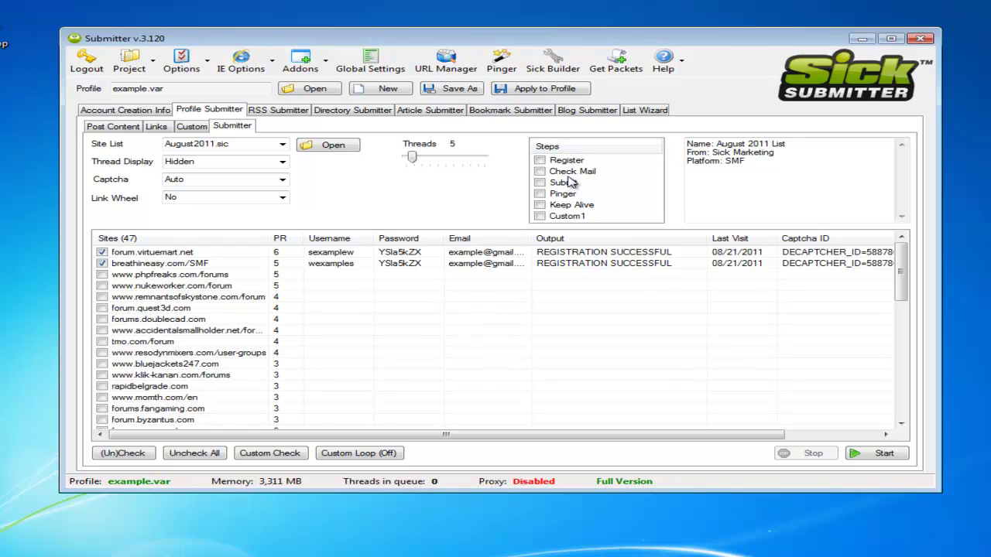
left_click(539, 183)
left_click(541, 196)
left_click(541, 195)
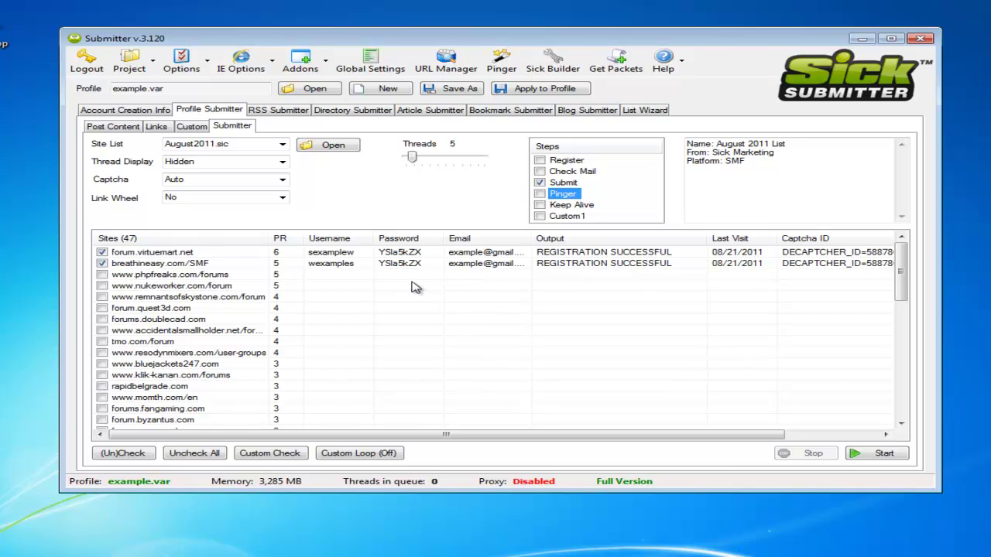
- Run the Submit step for forum.virtuemart.net and breathineasy.com/SMF, dismissing the completion message
left_click(160, 253)
left_click(166, 264)
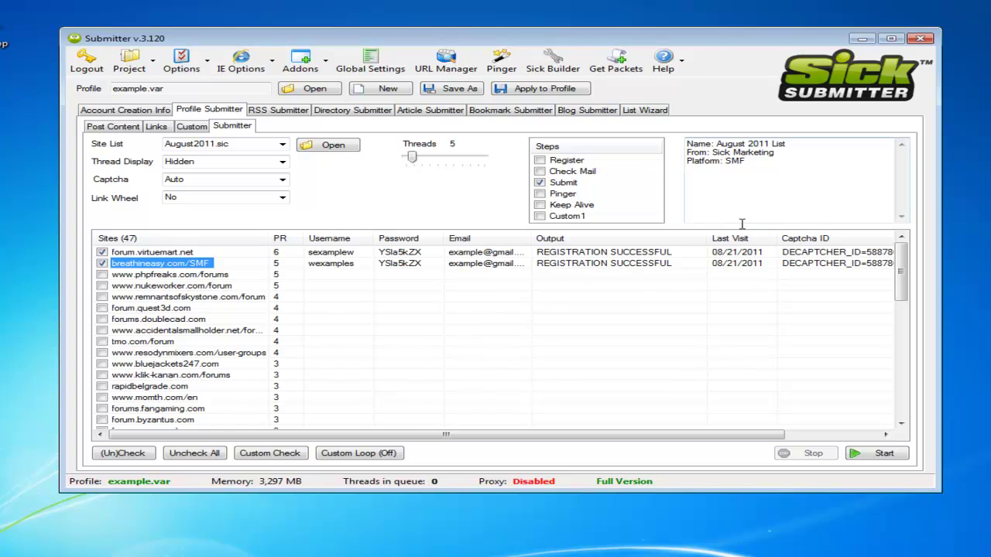
left_click(878, 454)
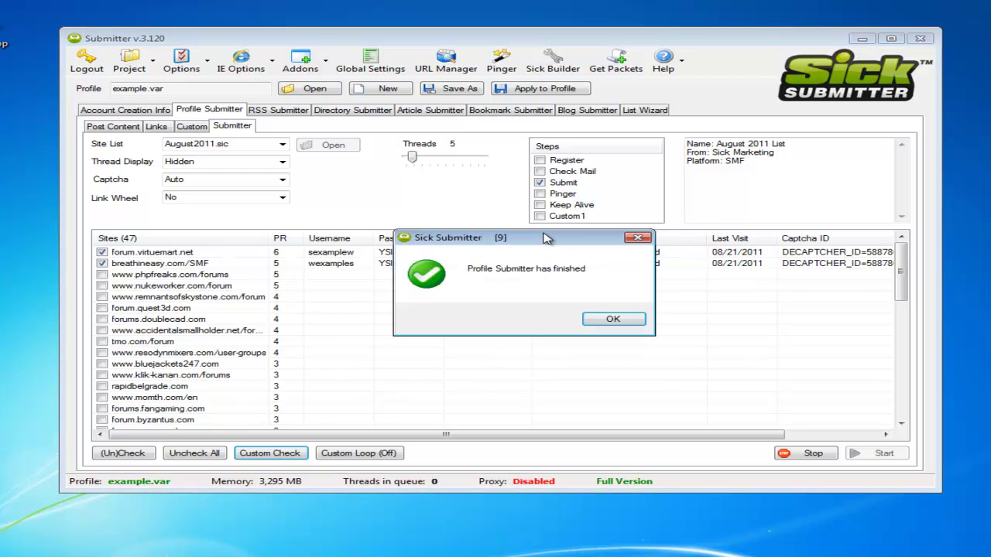
left_click(613, 322)
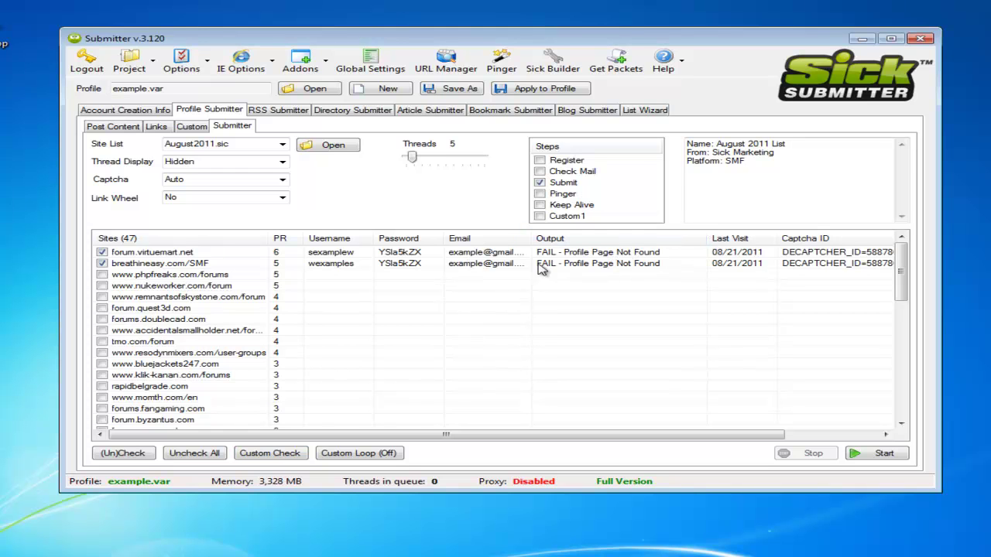
- Copy the checked sites' links from the Output column to the clipboard
left_click(165, 265)
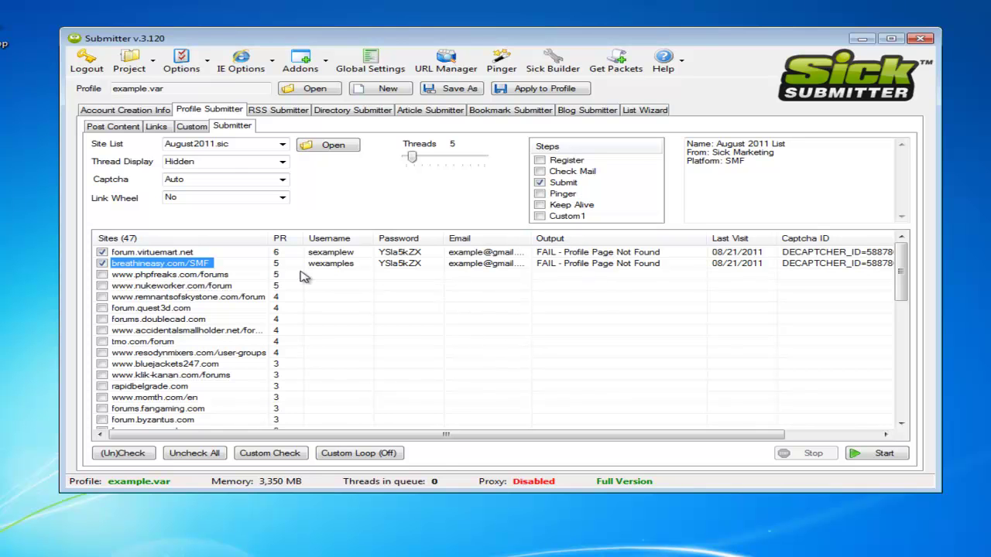
right_click(180, 263)
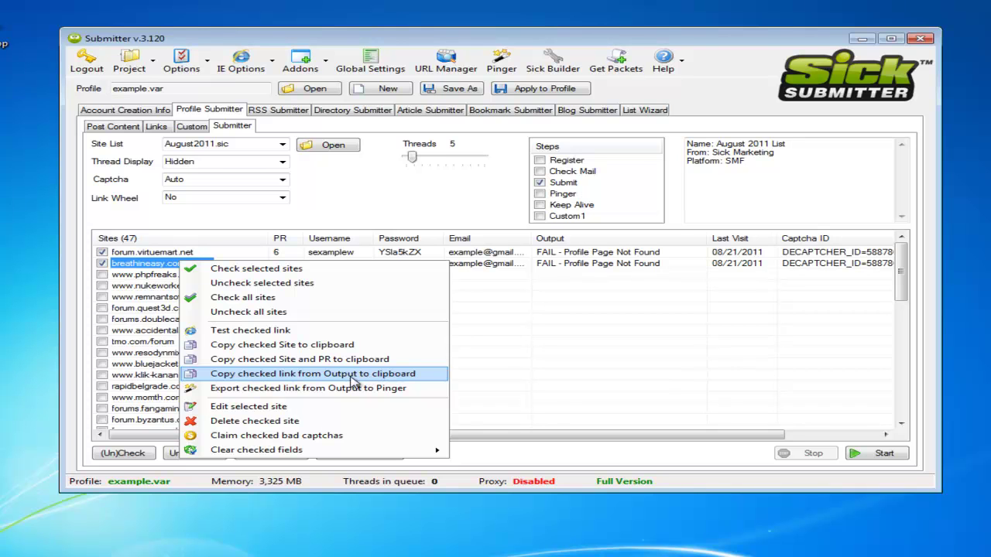
left_click(387, 375)
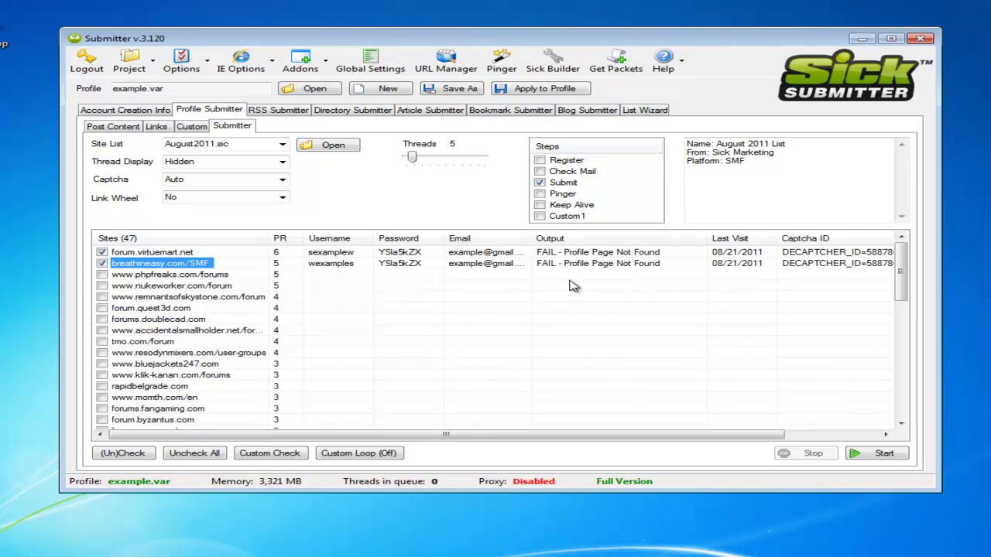